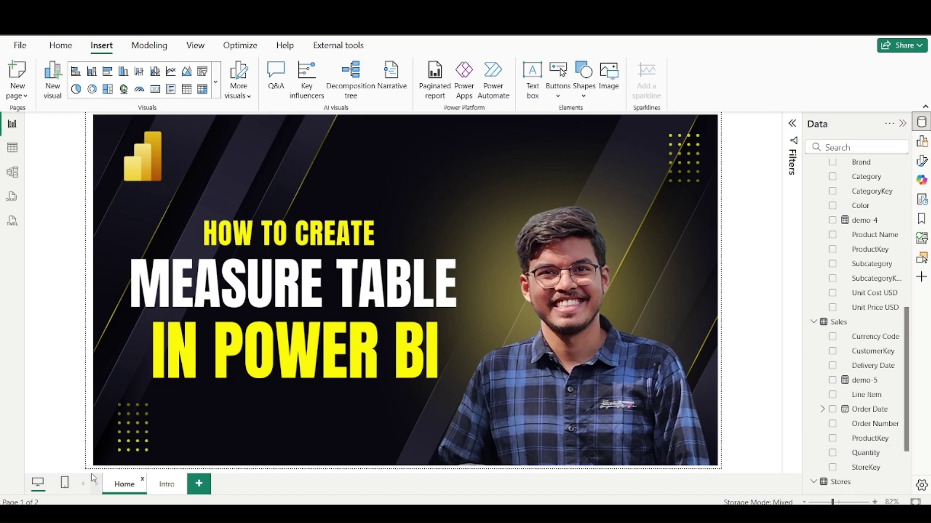
Visit the Intro page, return to Home, and collapse Data_Dictionary, Exchange_Rates, Products, Sales and Stores
{"action": "left_click", "coordinate": [166, 485]}
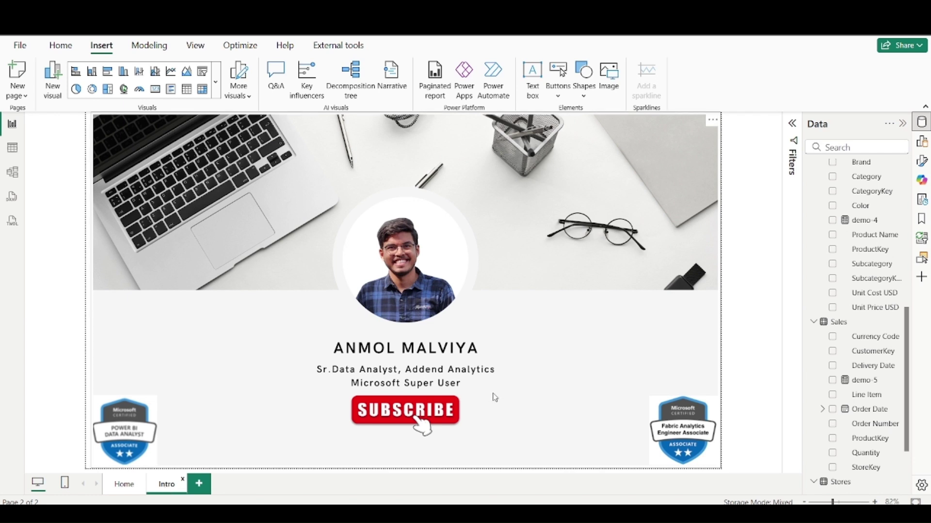
{"action": "left_click", "coordinate": [127, 487]}
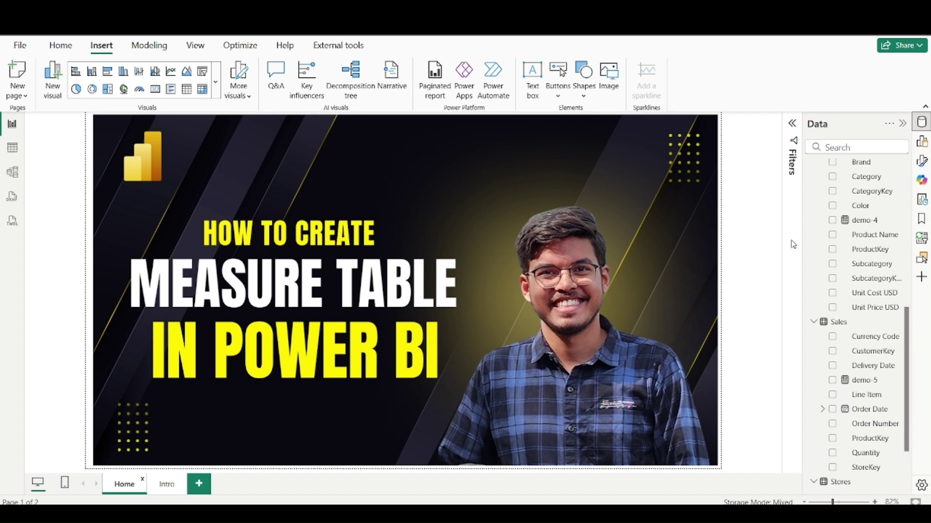
{"action": "scroll", "coordinate": [849, 243], "scroll_direction": "up", "scroll_amount": 5}
{"action": "scroll", "coordinate": [848, 243], "scroll_direction": "up", "scroll_amount": 1}
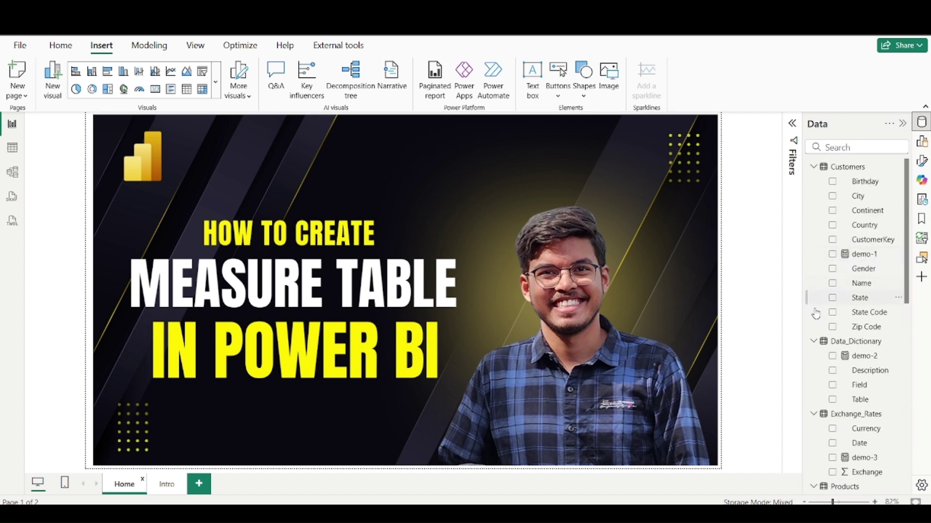
{"action": "left_click", "coordinate": [813, 342]}
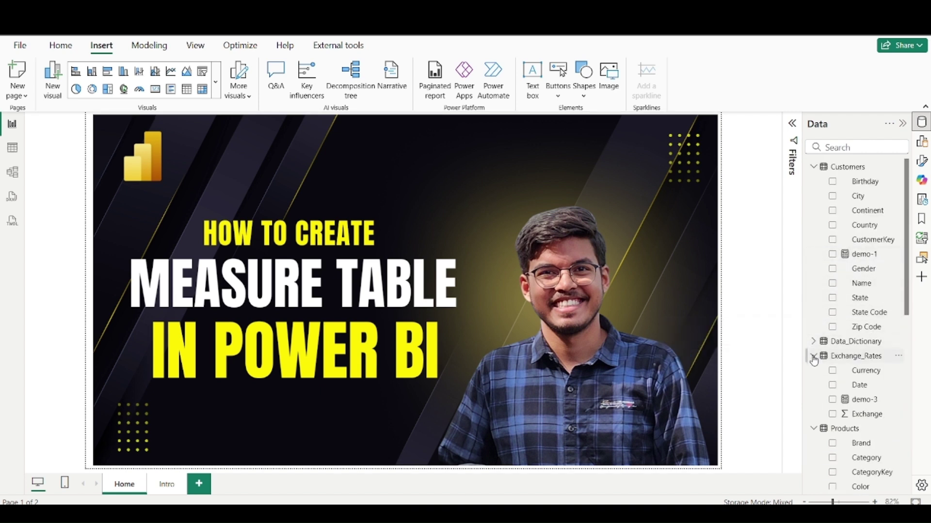
{"action": "left_click", "coordinate": [813, 356]}
{"action": "left_click", "coordinate": [813, 370]}
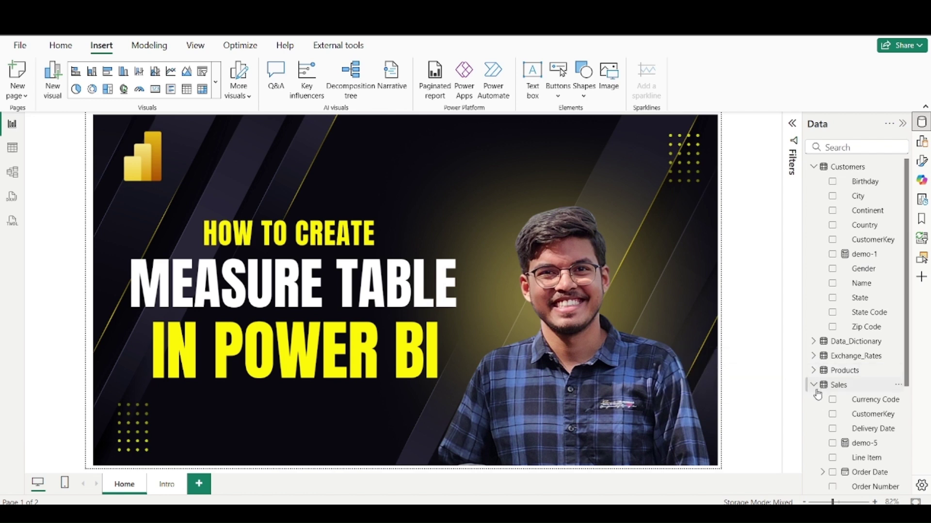
{"action": "left_click", "coordinate": [813, 385]}
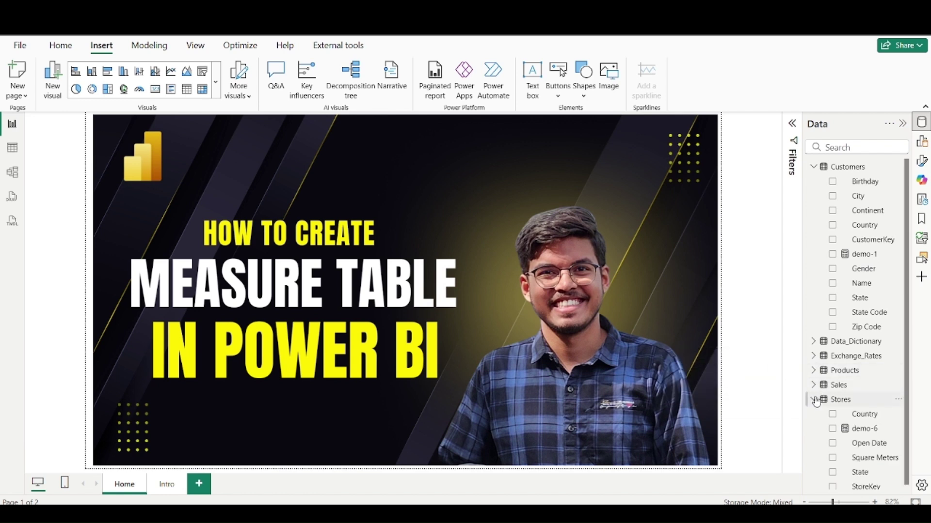
{"action": "left_click", "coordinate": [814, 399]}
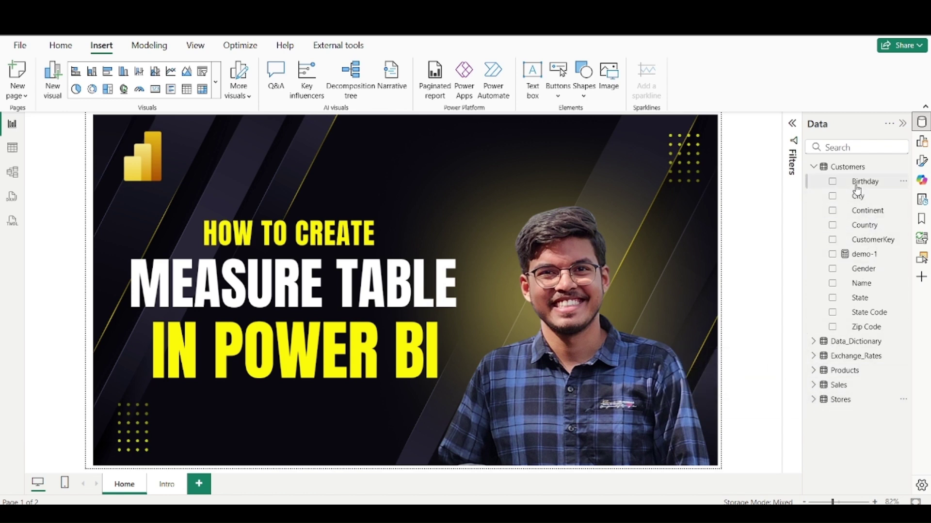
Expand Customers, Data_Dictionary and Exchange_Rates to locate demo-1, demo-2 and demo-3
{"action": "left_click", "coordinate": [813, 168]}
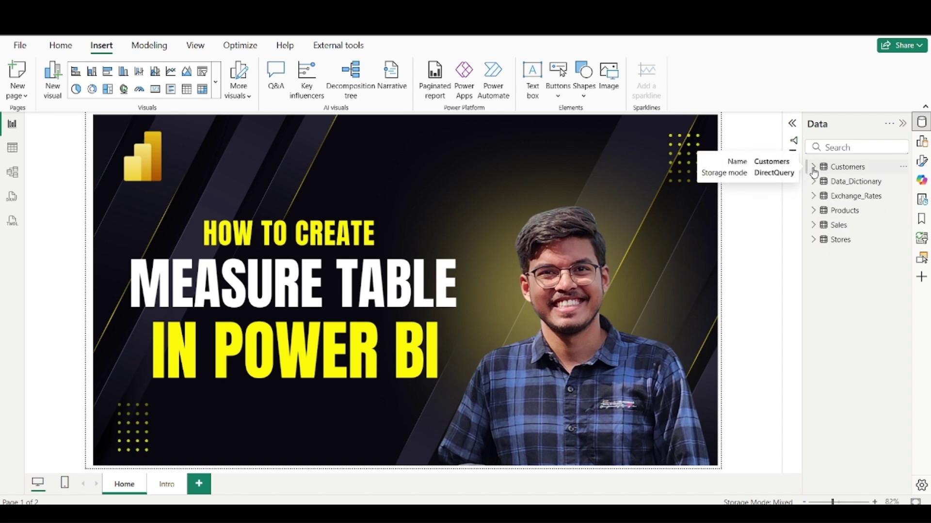
{"action": "left_click", "coordinate": [813, 168]}
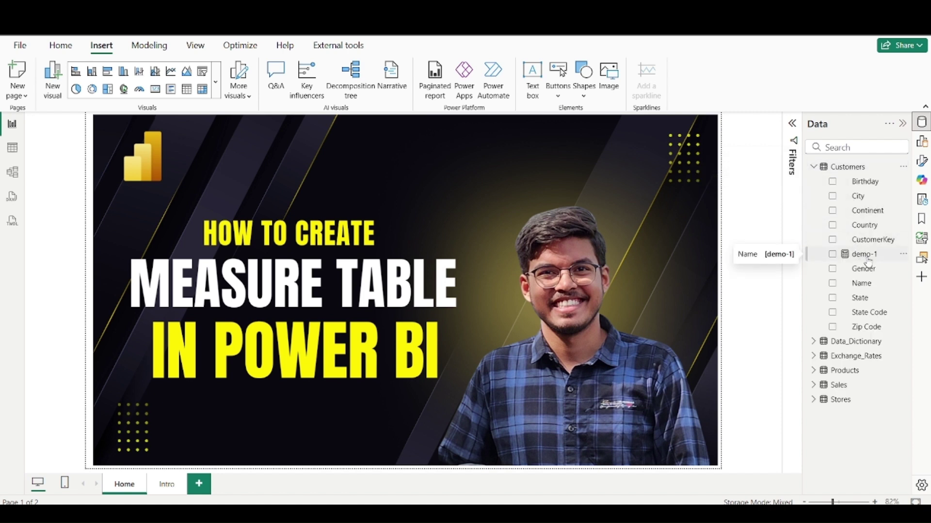
{"action": "left_click", "coordinate": [813, 342]}
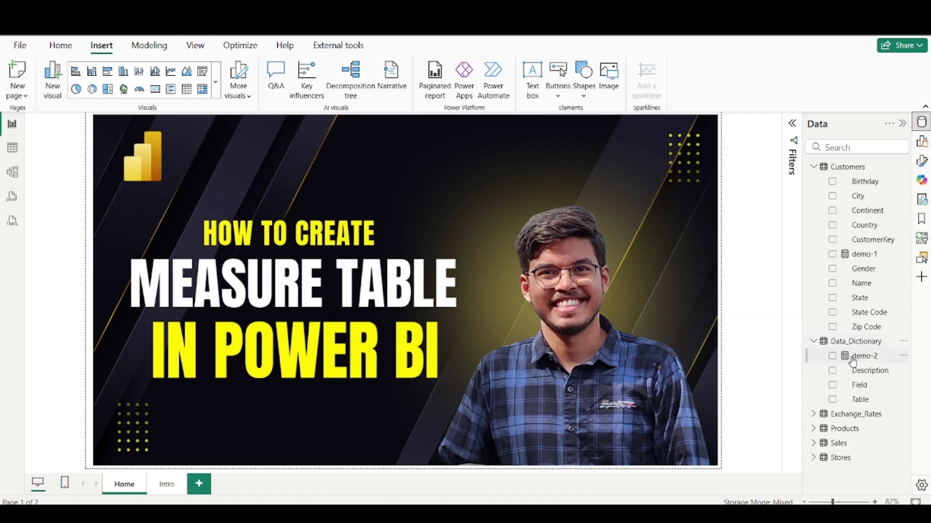
{"action": "left_click", "coordinate": [813, 414]}
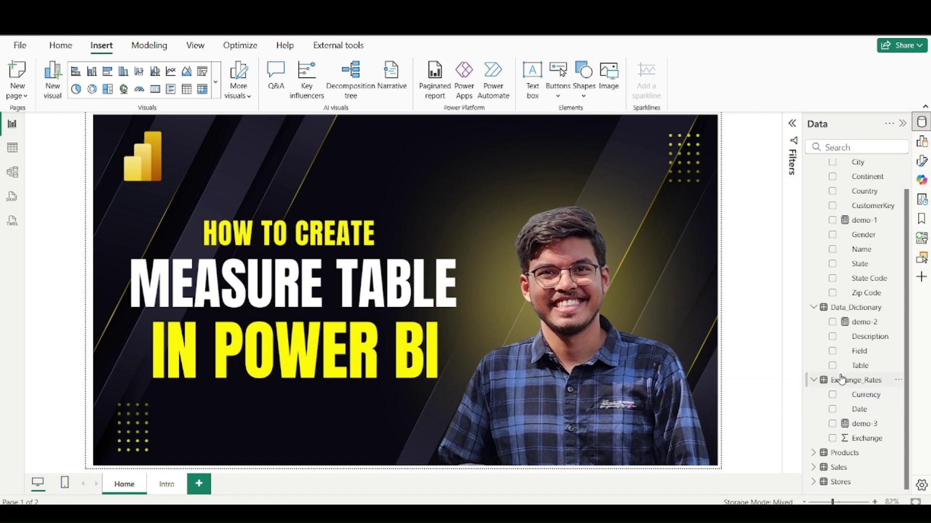
{"action": "scroll", "coordinate": [842, 380], "scroll_direction": "up", "scroll_amount": 2}
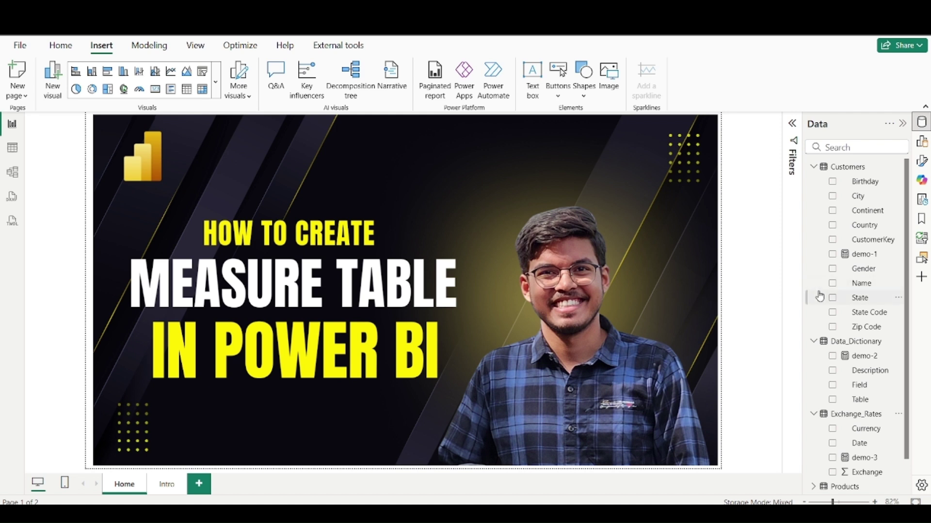
{"action": "scroll", "coordinate": [819, 296], "scroll_direction": "down", "scroll_amount": 1}
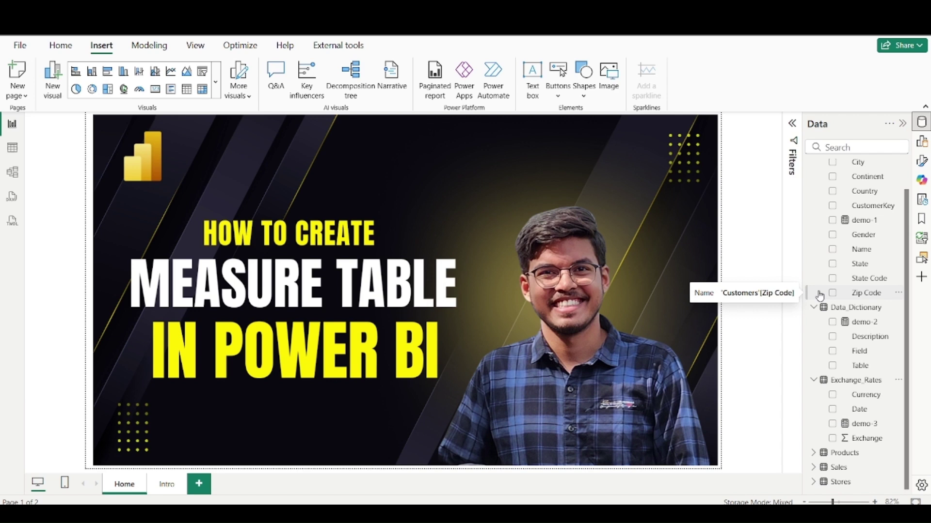
{"action": "scroll", "coordinate": [817, 271], "scroll_direction": "up", "scroll_amount": 1}
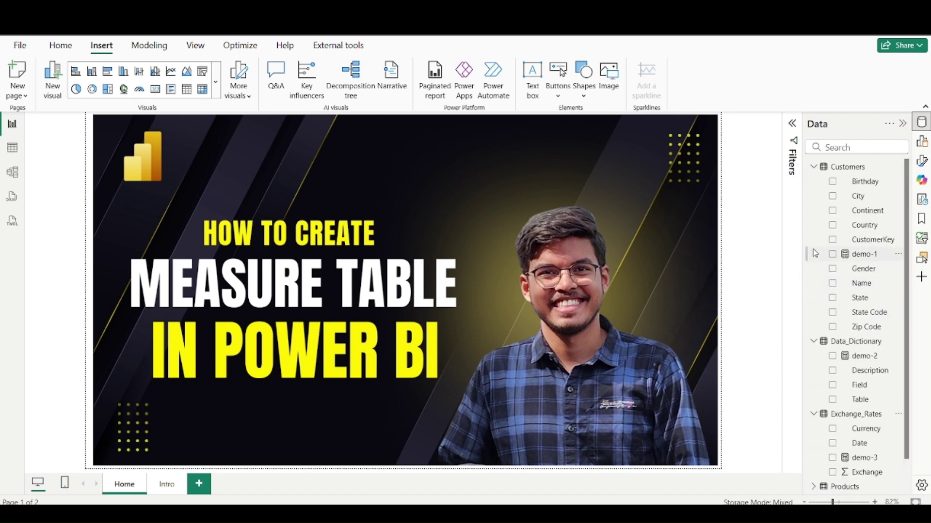
Collapse Customers, Data_Dictionary and Exchange_Rates again
{"action": "left_click", "coordinate": [814, 166]}
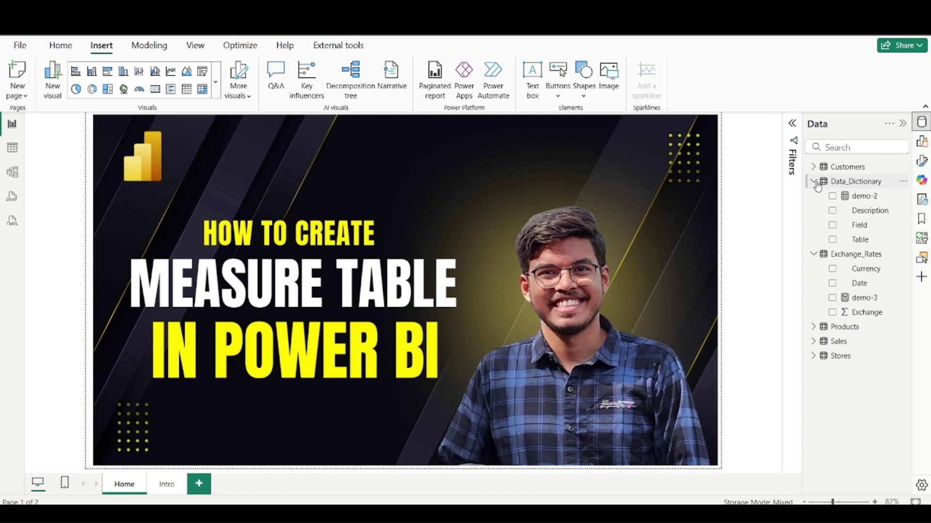
{"action": "left_click", "coordinate": [814, 182]}
{"action": "left_click", "coordinate": [813, 197]}
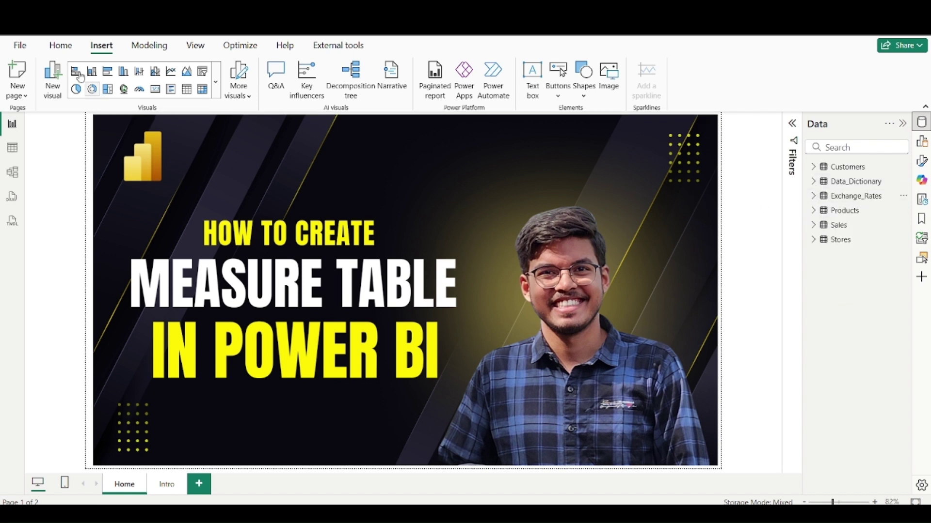
Start a new Enter data table and rename it from Table to 'Measure table'
{"action": "left_click", "coordinate": [59, 46]}
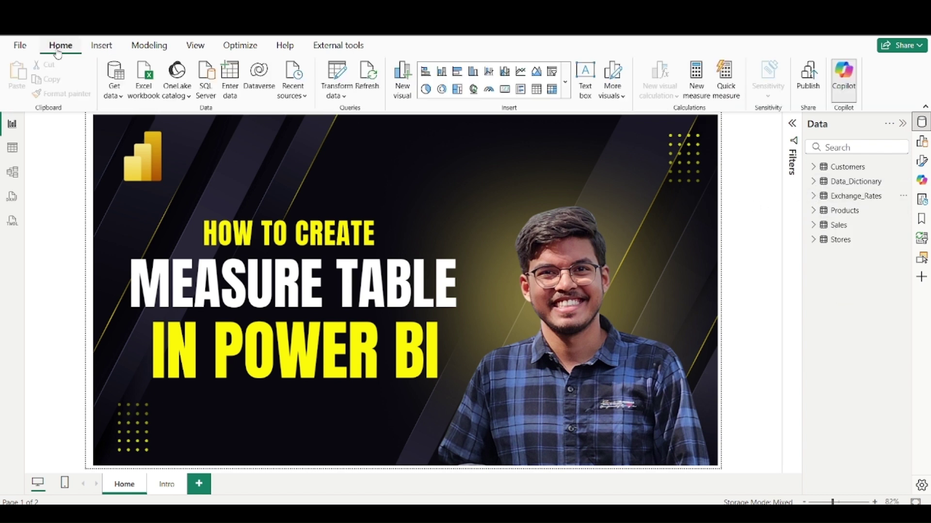
{"action": "left_click", "coordinate": [241, 102]}
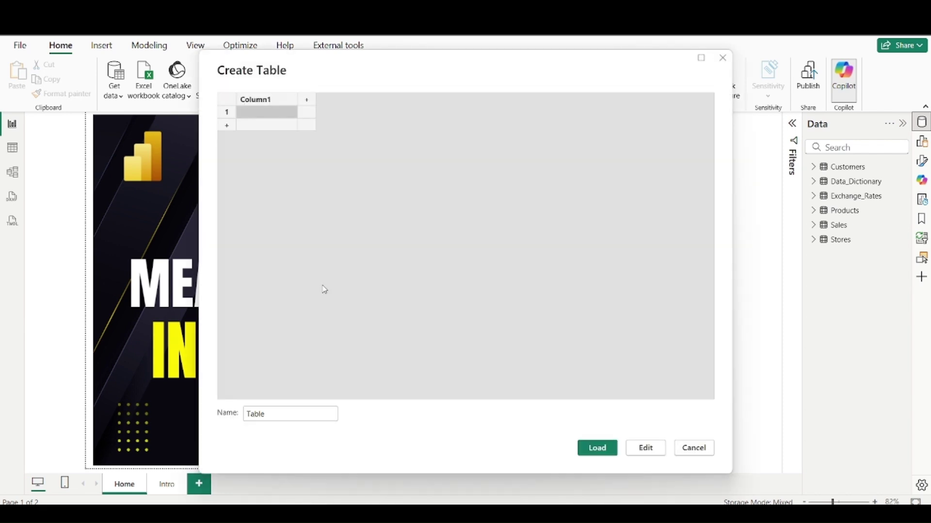
{"action": "double_click", "coordinate": [296, 412]}
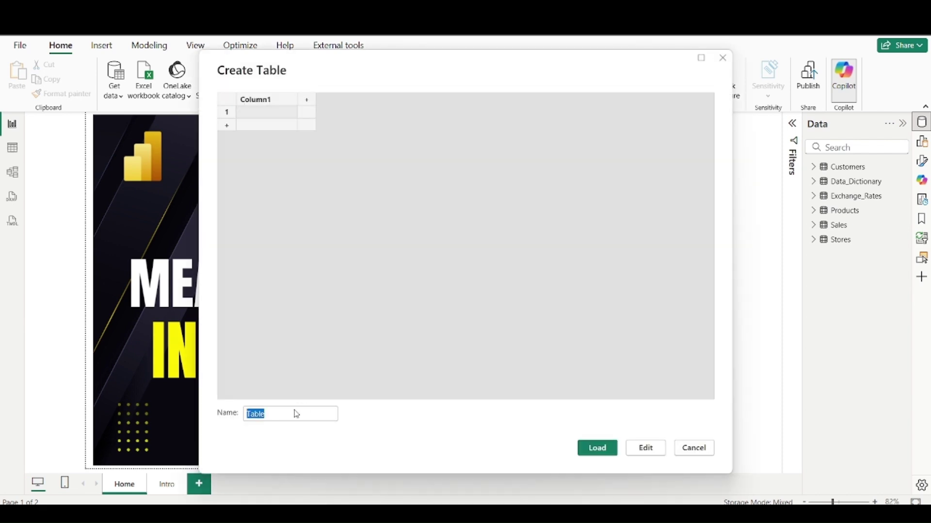
{"action": "type", "text": "Measure tab"}
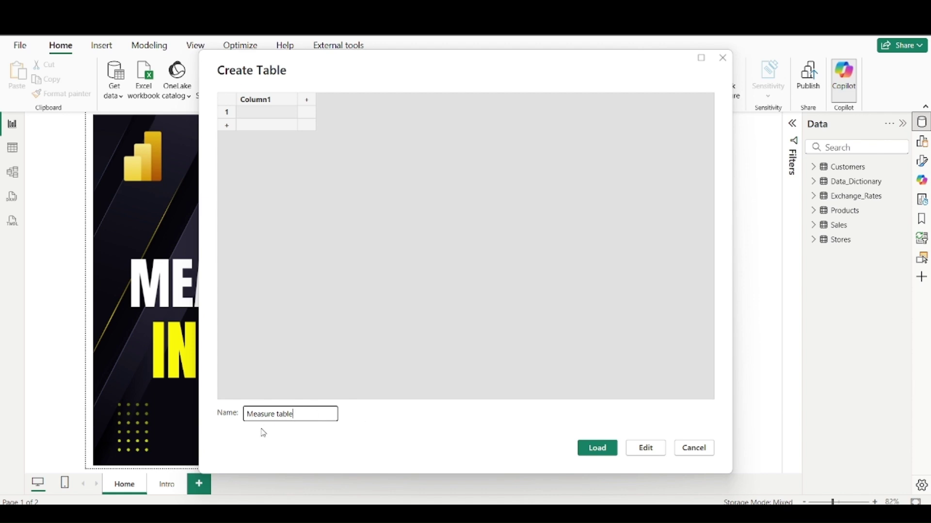
Load Measure table into the model and expand it to see its single Column1
{"action": "left_click", "coordinate": [602, 448]}
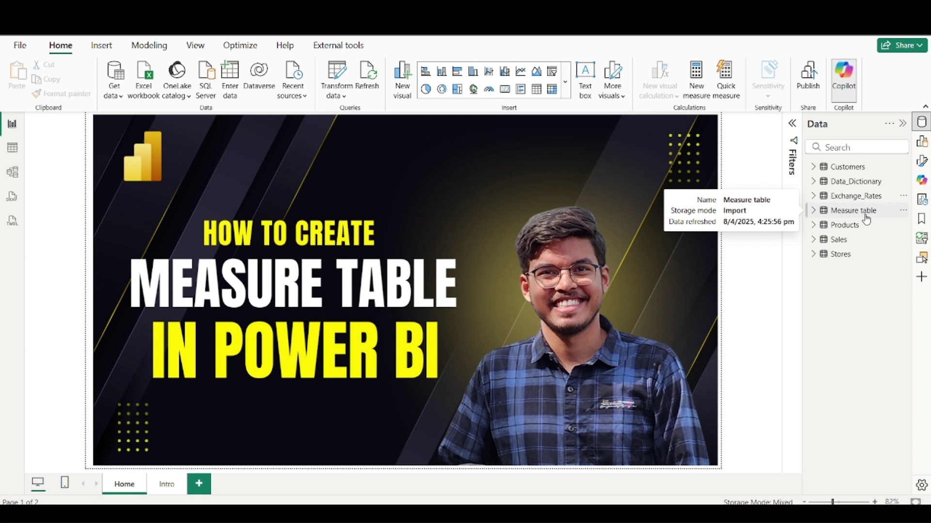
{"action": "left_click", "coordinate": [812, 211]}
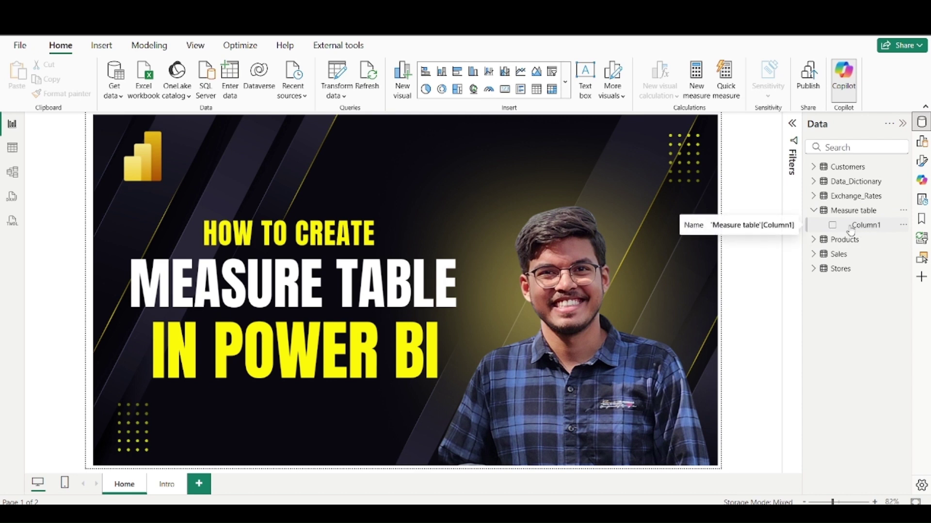
Set the home table of demo-1, found under Customers, to Measure table
{"action": "left_click", "coordinate": [813, 211]}
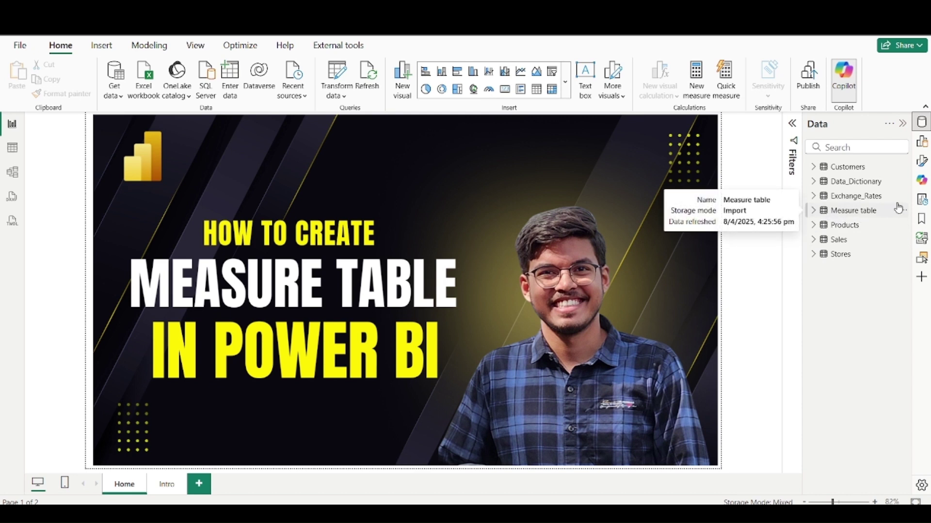
{"action": "left_click", "coordinate": [813, 167]}
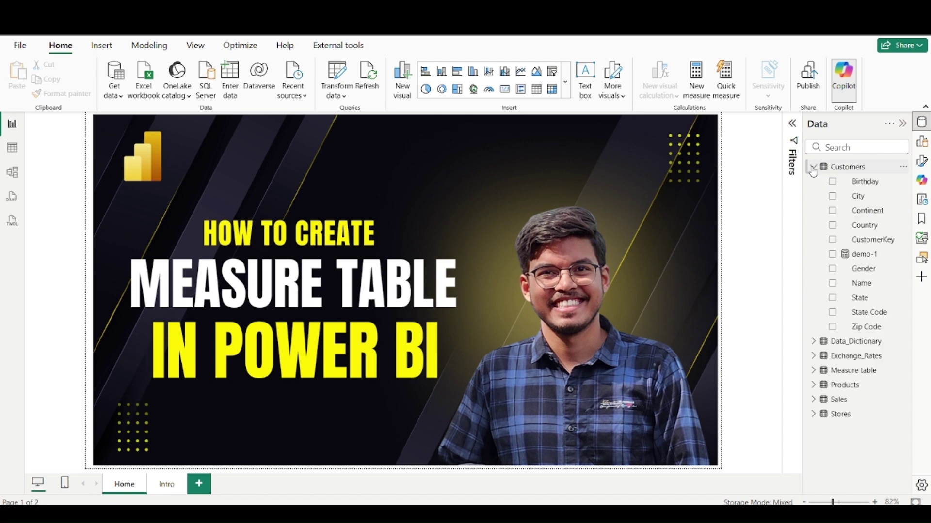
{"action": "left_click", "coordinate": [863, 255]}
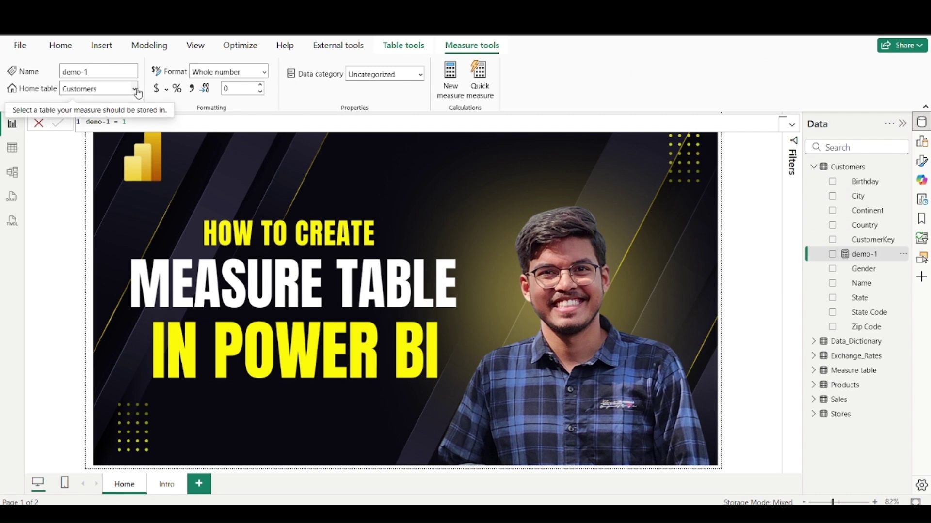
{"action": "left_click", "coordinate": [136, 89]}
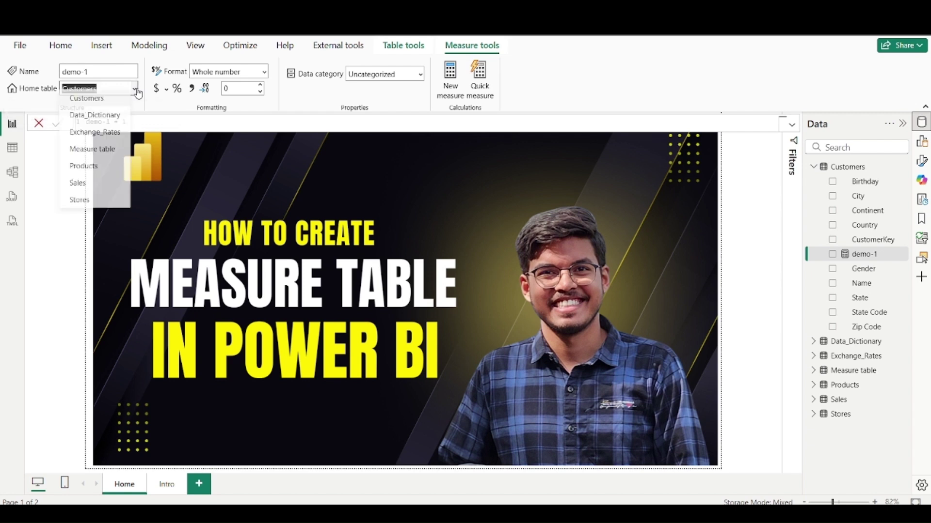
{"action": "left_click", "coordinate": [106, 155]}
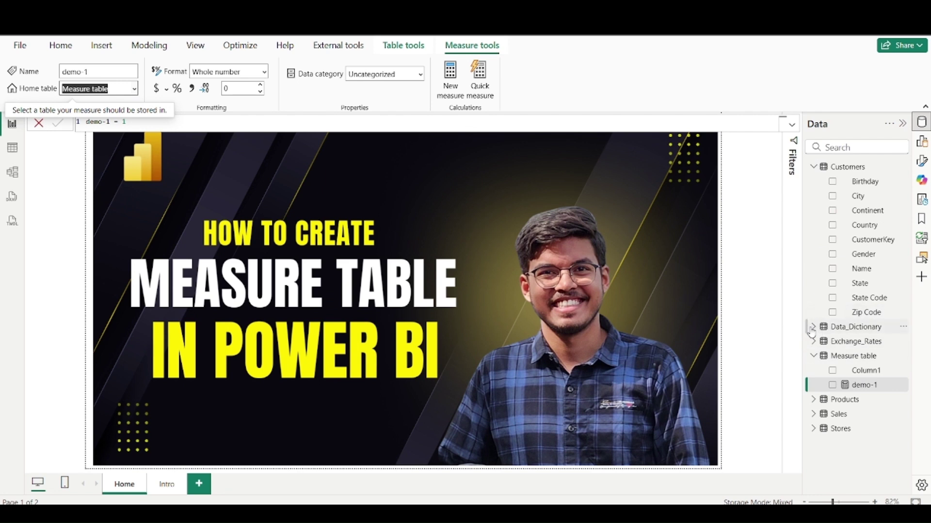
Set the home table of demo-2, found under Data_Dictionary, to Measure table
{"action": "left_click", "coordinate": [813, 327]}
{"action": "left_click", "coordinate": [864, 336]}
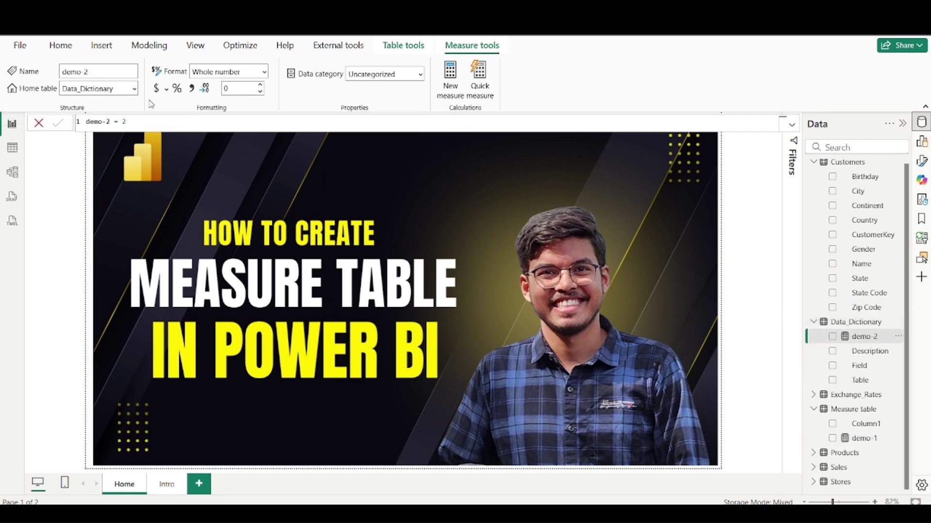
{"action": "left_click", "coordinate": [134, 89]}
{"action": "left_click", "coordinate": [87, 155]}
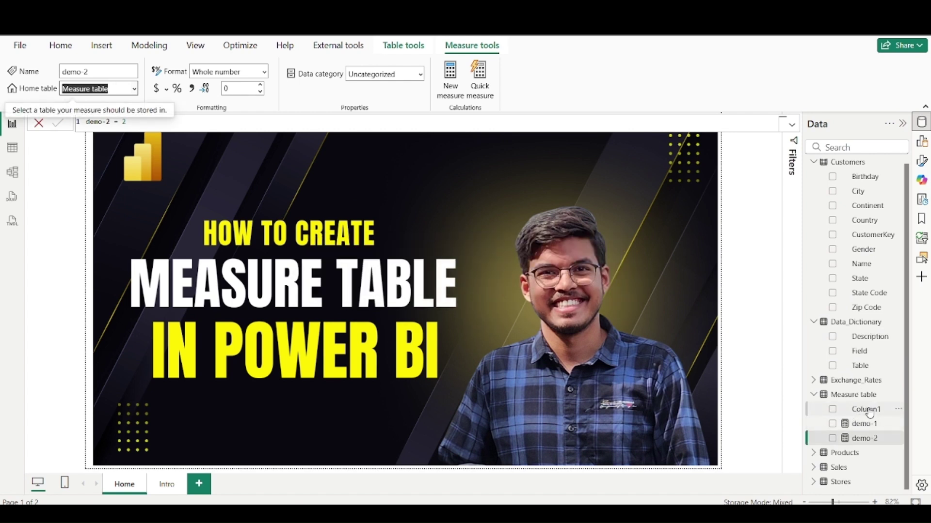
Delete Column1 from the model, then collapse Customers and Data_Dictionary
{"action": "left_click", "coordinate": [898, 410]}
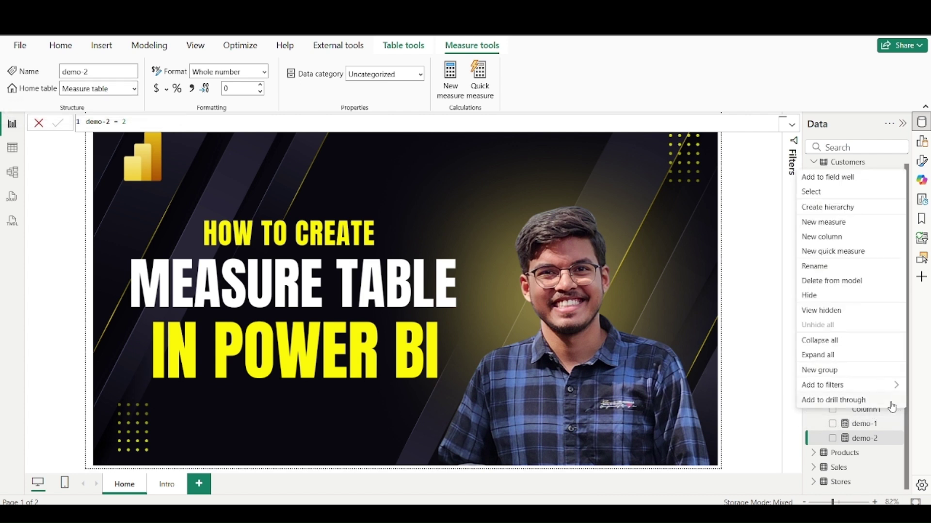
{"action": "left_click", "coordinate": [844, 283]}
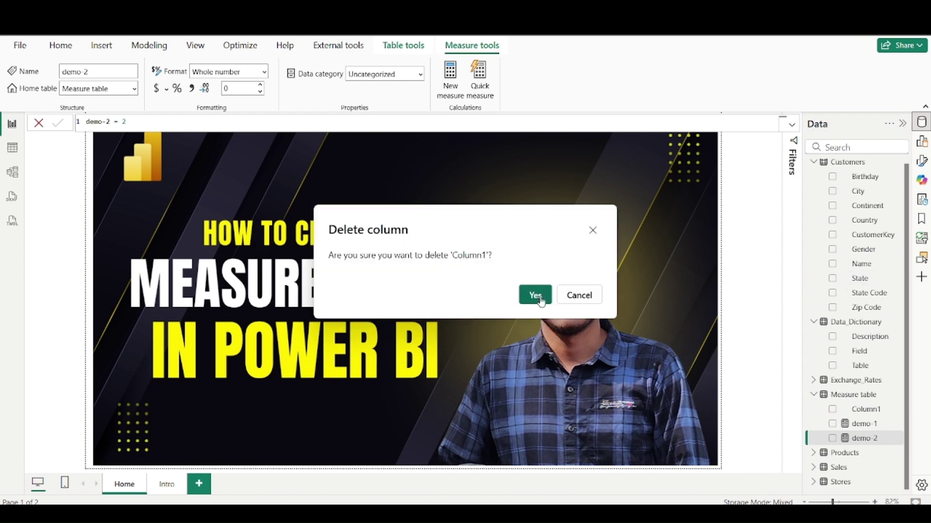
{"action": "left_click", "coordinate": [536, 294]}
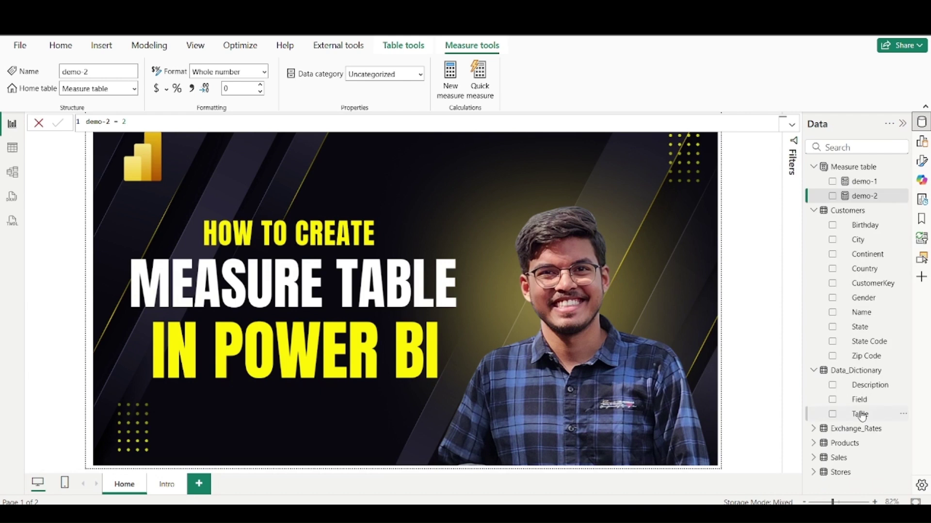
{"action": "left_click", "coordinate": [813, 210]}
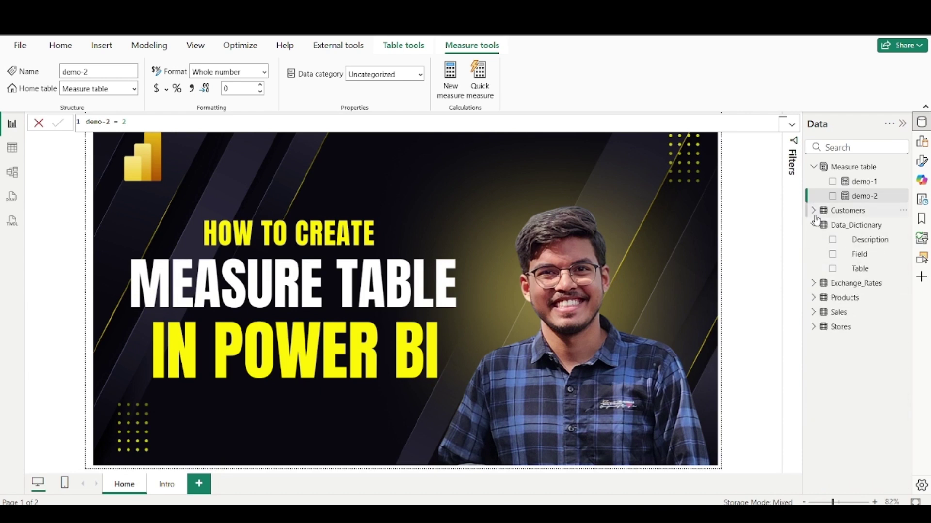
{"action": "left_click", "coordinate": [814, 226]}
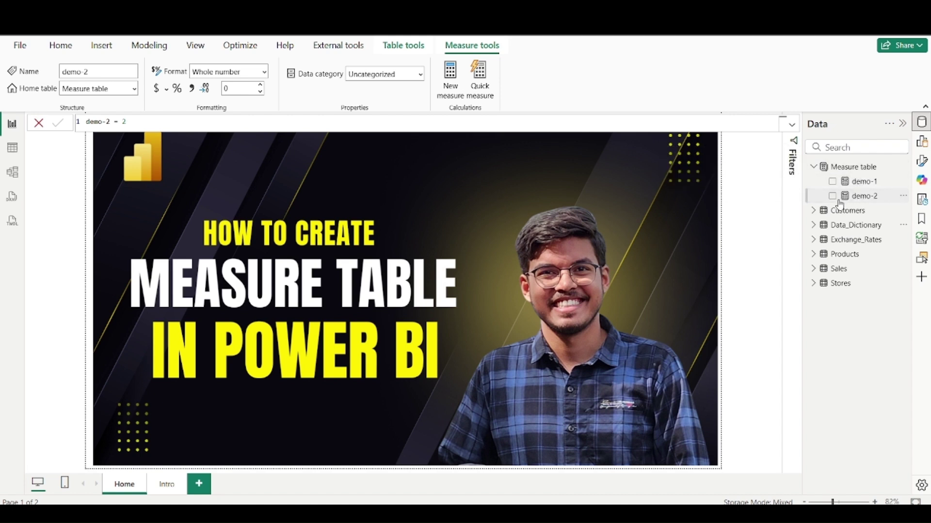
Select demo-3 under Exchange_Rates and set its home table to Measure table
{"action": "left_click", "coordinate": [813, 240]}
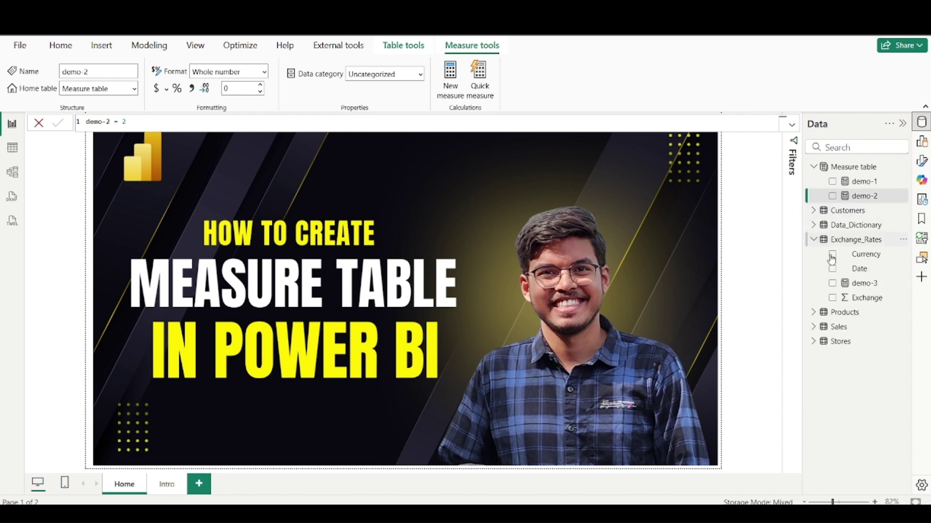
{"action": "left_click", "coordinate": [864, 286]}
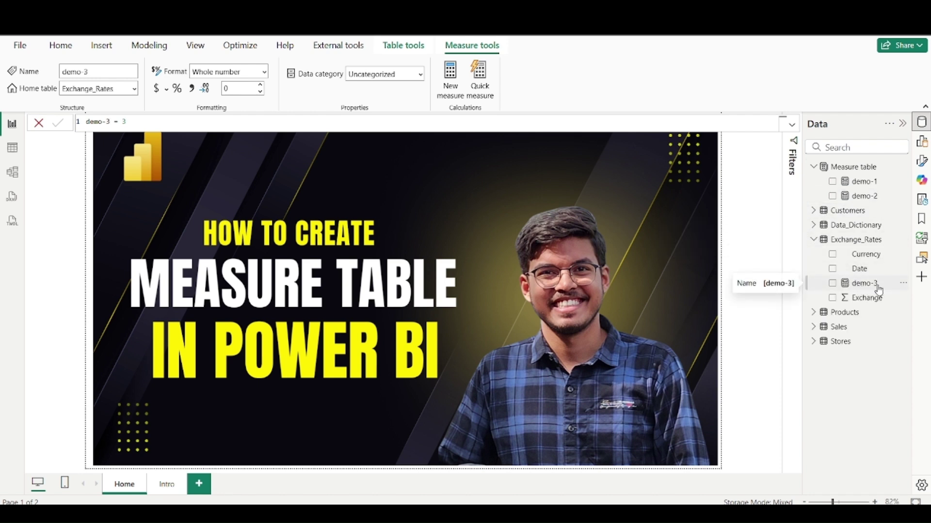
{"action": "left_click", "coordinate": [133, 89]}
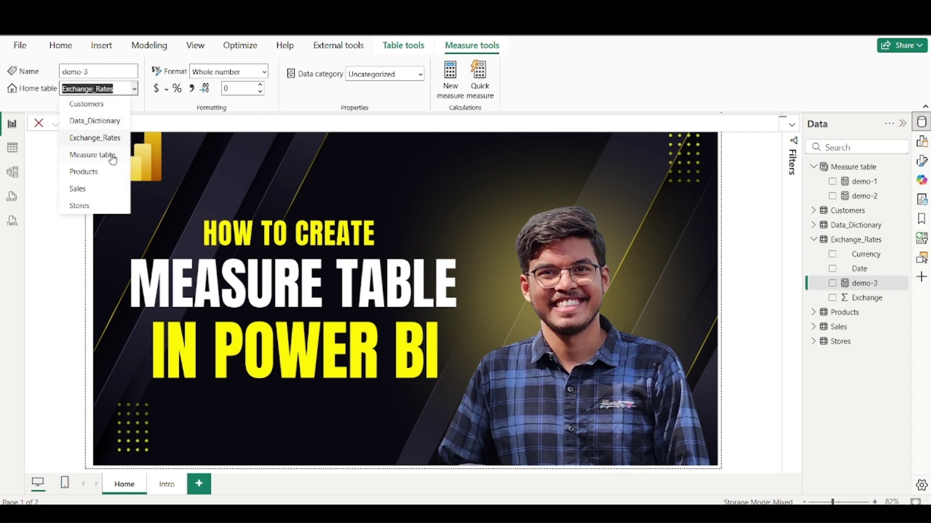
{"action": "left_click", "coordinate": [92, 155]}
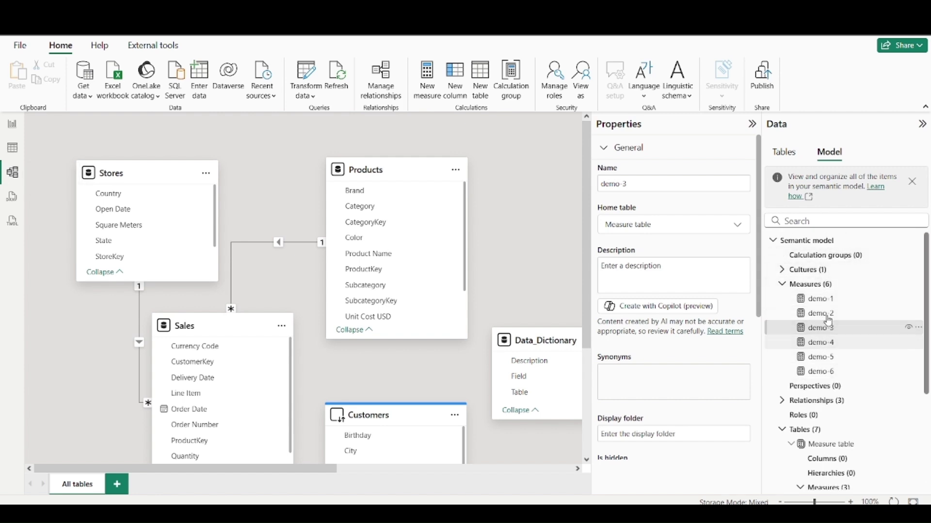
Switch the Data pane to the Tables list, then back to the Model overview
{"action": "left_click", "coordinate": [783, 153]}
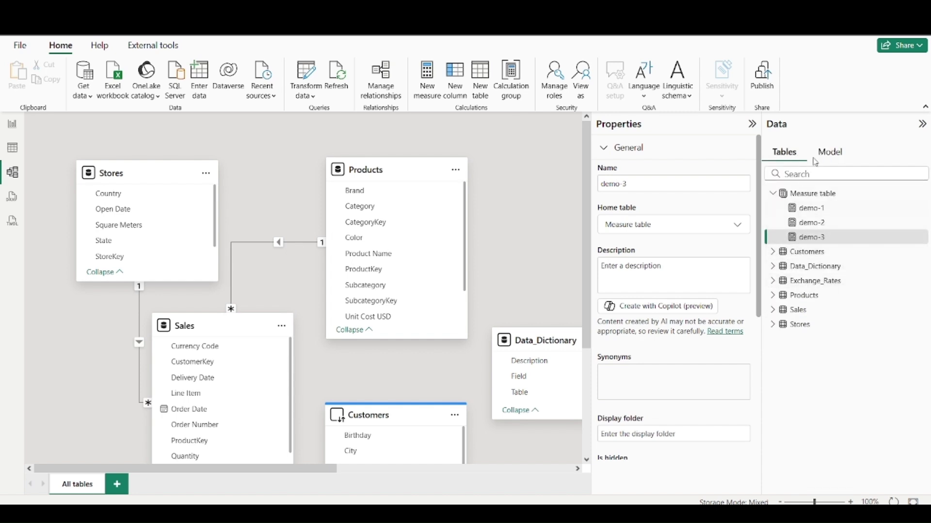
{"action": "left_click", "coordinate": [830, 154]}
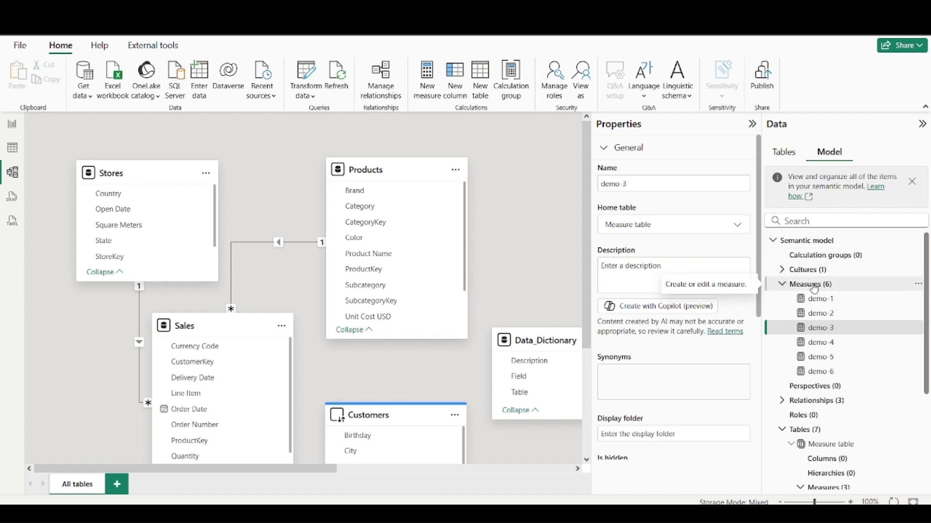
Multi-select demo-1, demo-2, demo-4, demo-5 and demo-6 and set their Home table to Measure table
{"action": "left_click", "coordinate": [821, 303], "text": "ctrl"}
{"action": "left_click", "coordinate": [823, 312], "text": "ctrl"}
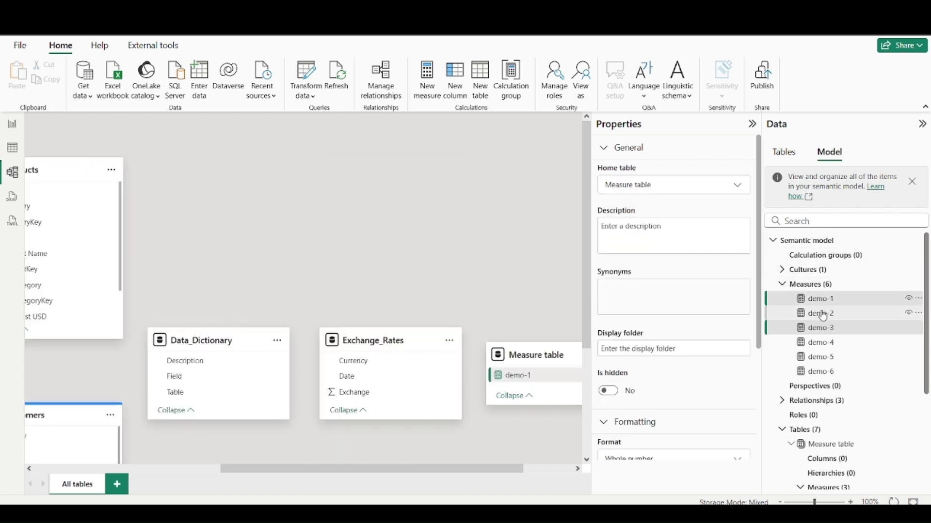
{"action": "left_click", "coordinate": [827, 348], "text": "ctrl"}
{"action": "left_click", "coordinate": [824, 365], "text": "ctrl"}
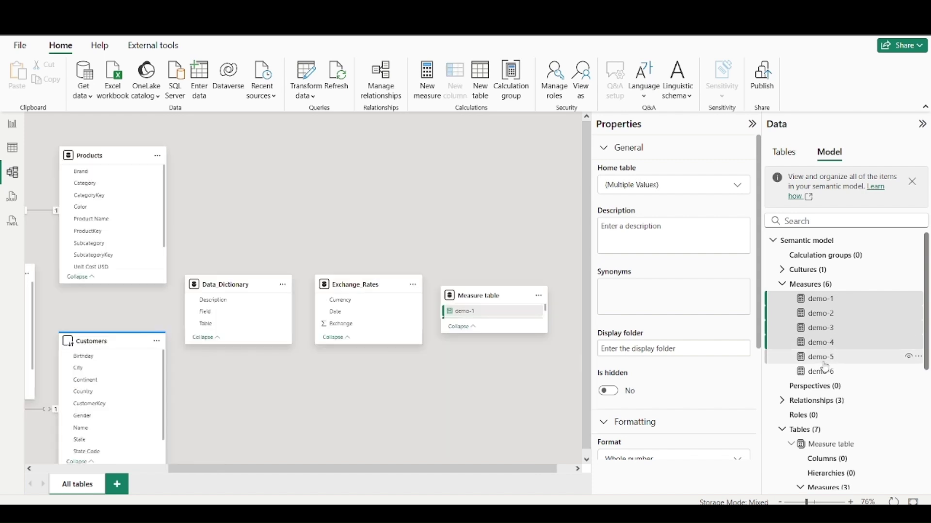
{"action": "left_click", "coordinate": [825, 373], "text": "ctrl"}
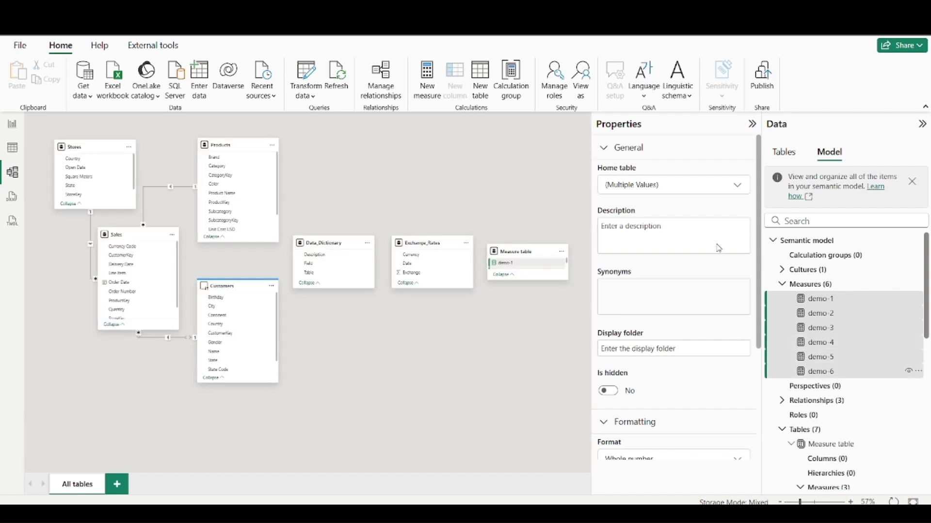
{"action": "left_click", "coordinate": [638, 189]}
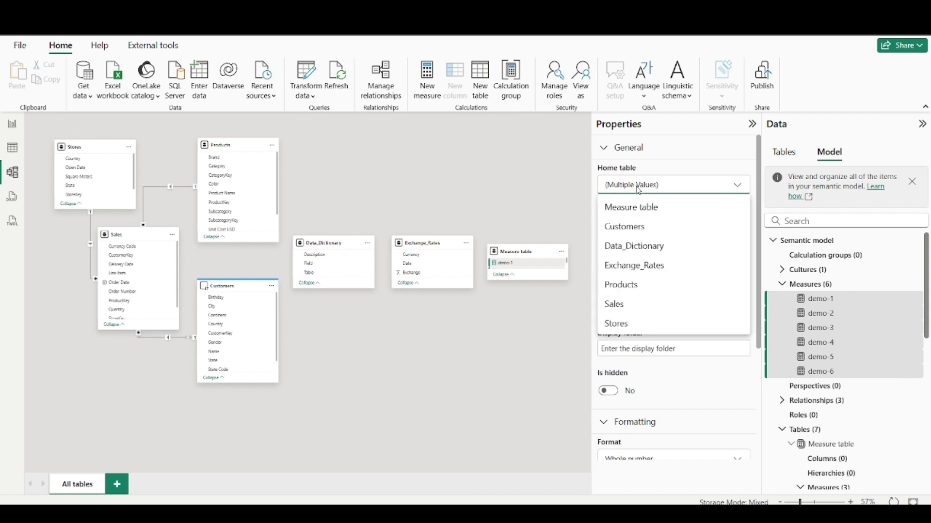
{"action": "left_click", "coordinate": [640, 213]}
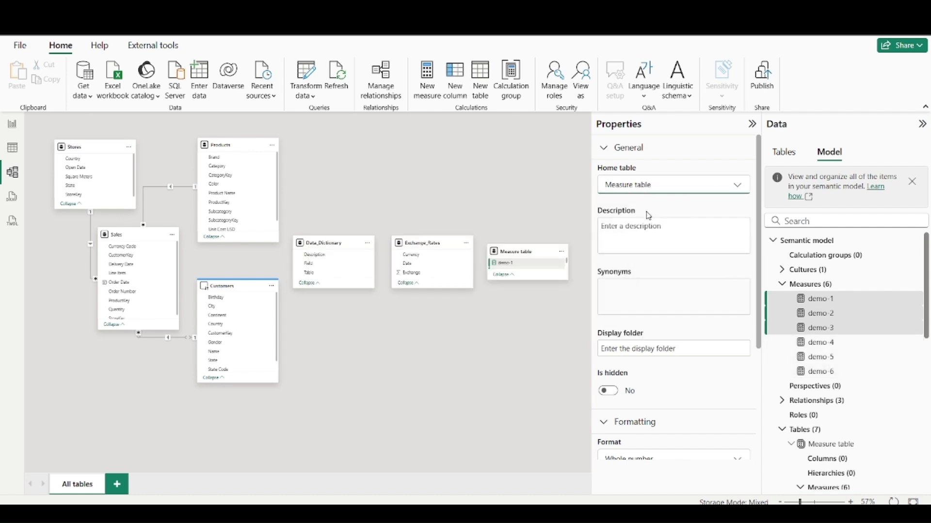
{"action": "left_click", "coordinate": [819, 317], "text": "ctrl"}
Show the Tables list and reopen Measure table to view its six measures
{"action": "left_click", "coordinate": [784, 153]}
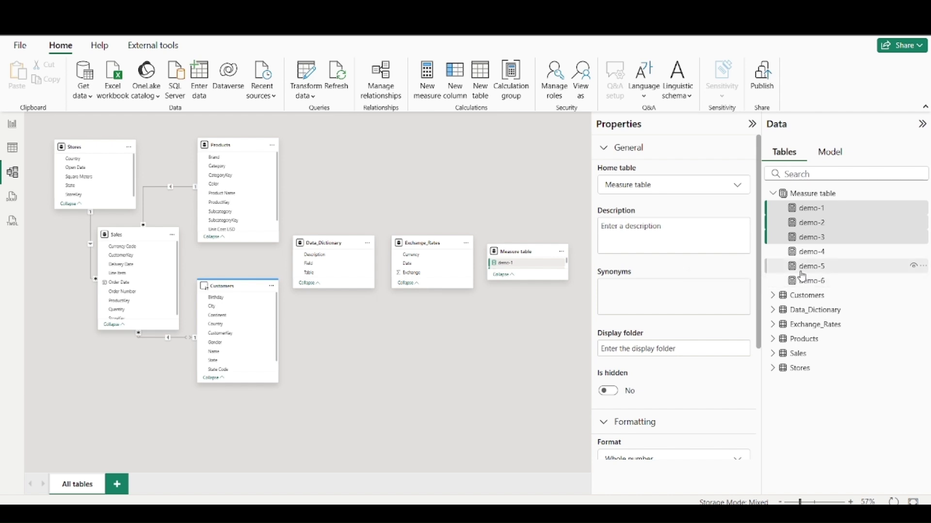
{"action": "left_click", "coordinate": [773, 193]}
{"action": "left_click", "coordinate": [773, 194]}
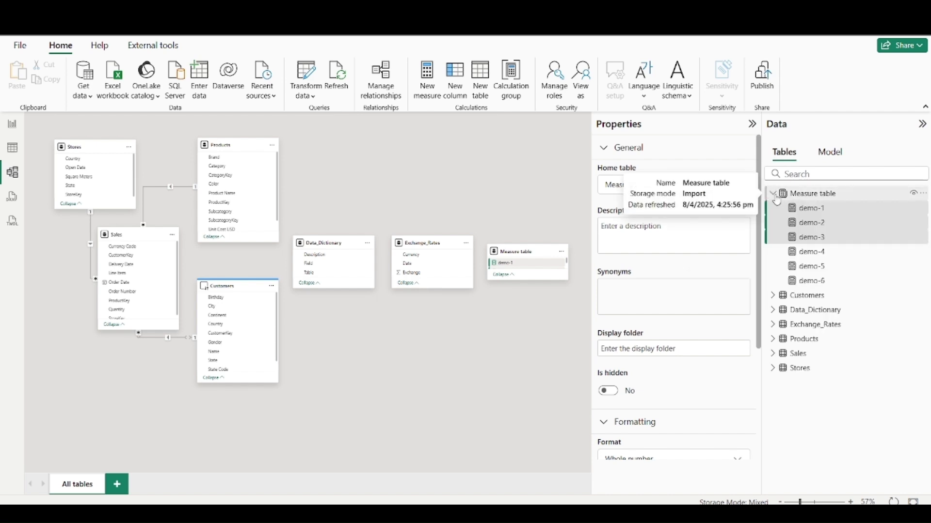
Adjust the measure selection, adding demo-3 and toggling demo-2 off and back on
{"action": "left_click", "coordinate": [777, 236], "text": "ctrl"}
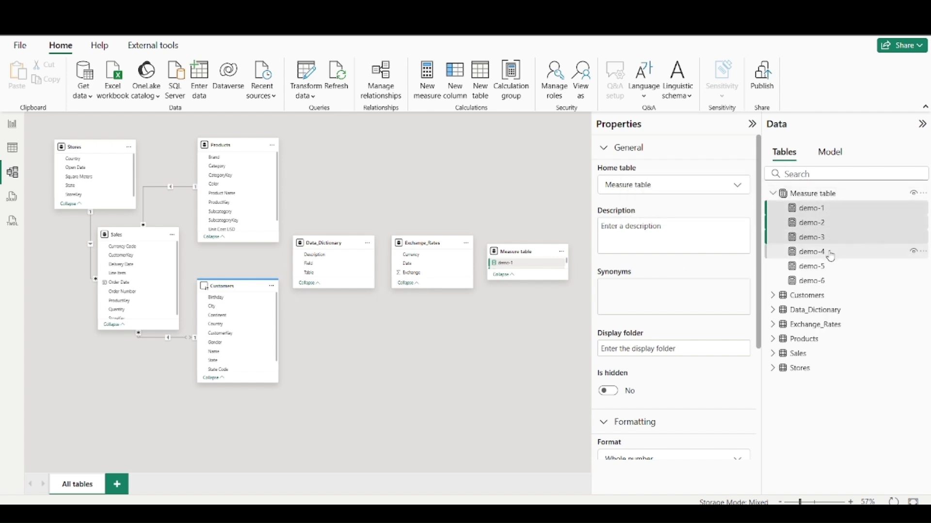
{"action": "left_click", "coordinate": [810, 222], "text": "ctrl"}
{"action": "left_click", "coordinate": [820, 236], "text": "ctrl"}
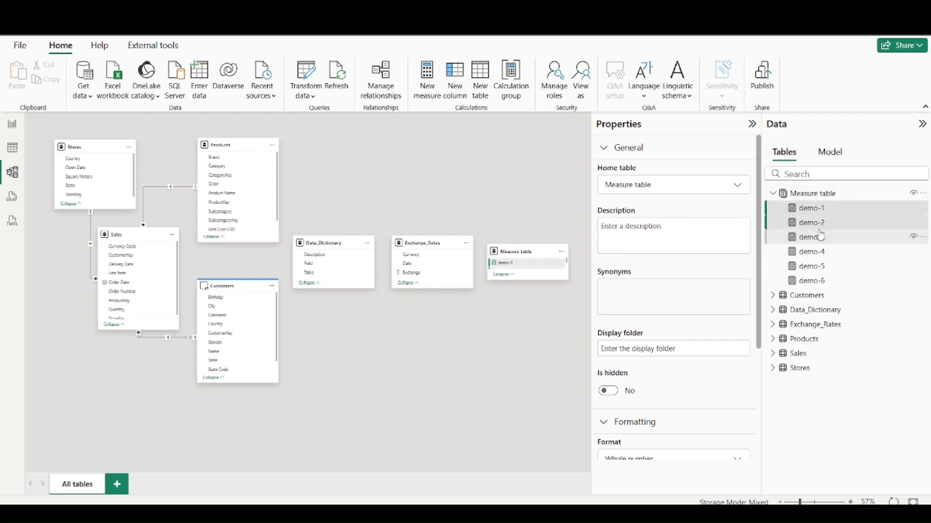
{"action": "left_click", "coordinate": [819, 237], "text": "ctrl"}
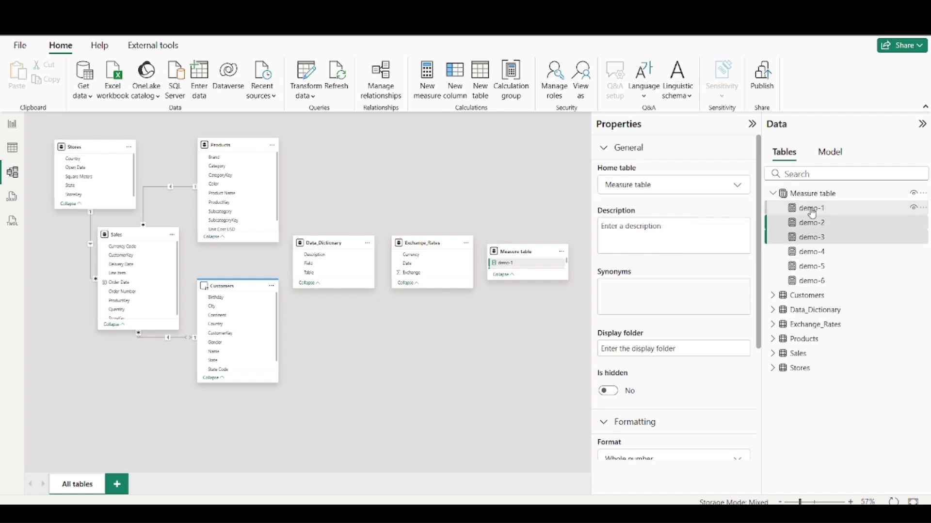
{"action": "left_click", "coordinate": [813, 222], "text": "ctrl"}
{"action": "left_click", "coordinate": [812, 222], "text": "ctrl"}
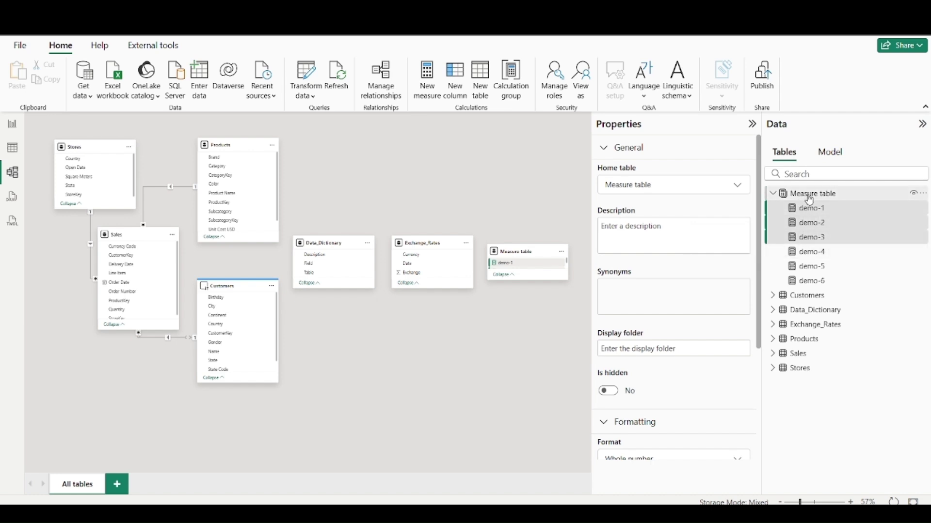